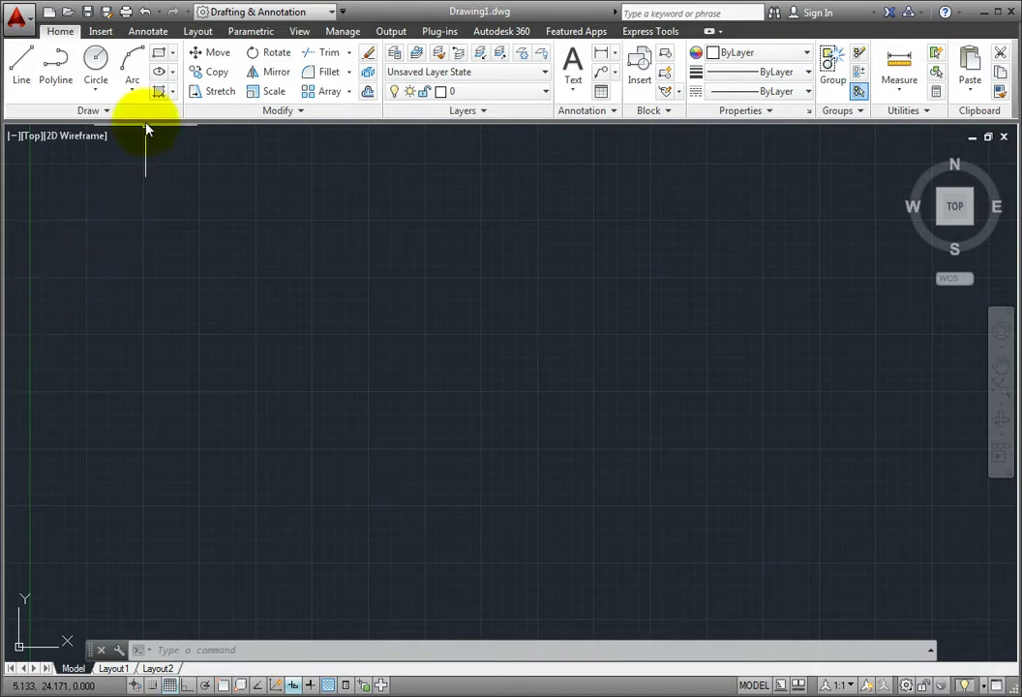
- Expand the Arc dropdown in the Draw panel to list its eleven arc methods
click(133, 88)
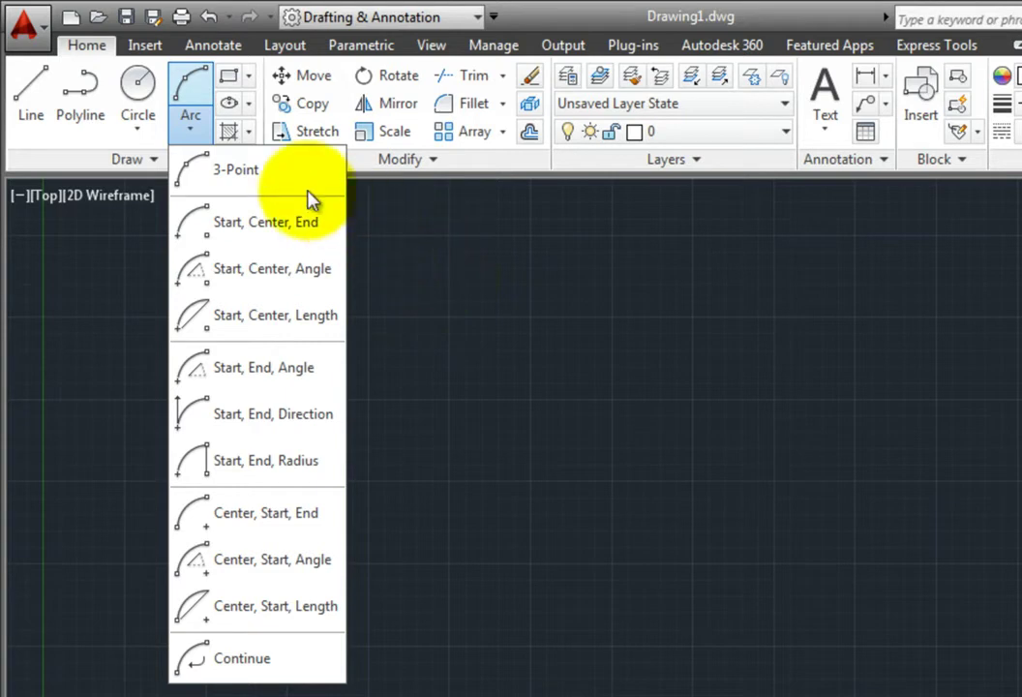
- Start a 3-Point arc and place its start and second points on the left
click(260, 178)
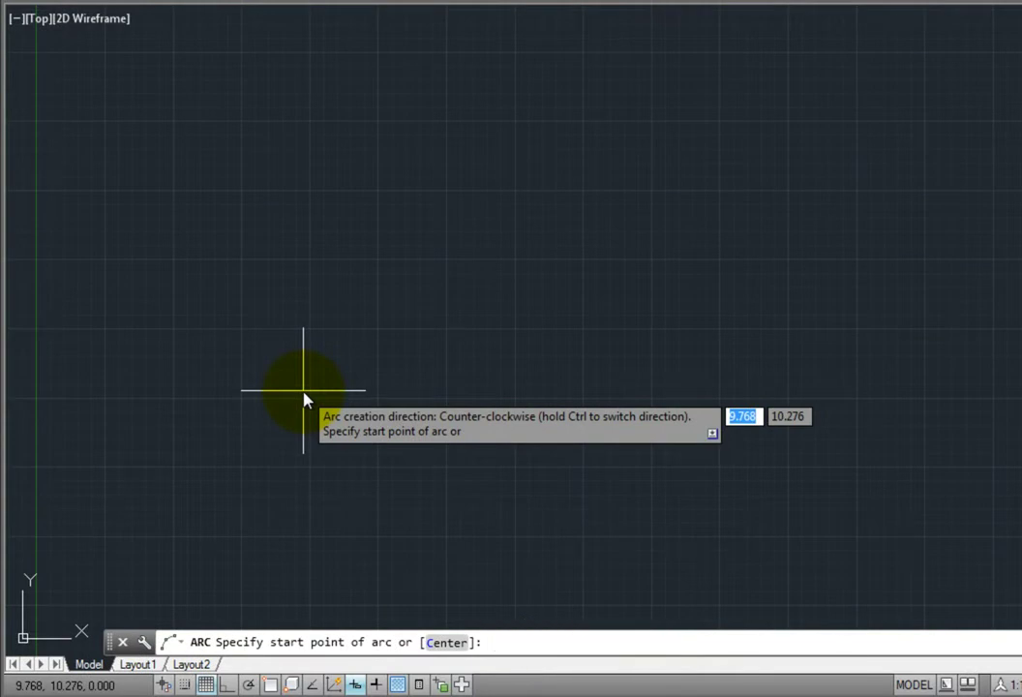
key(ctrl)
click(401, 334)
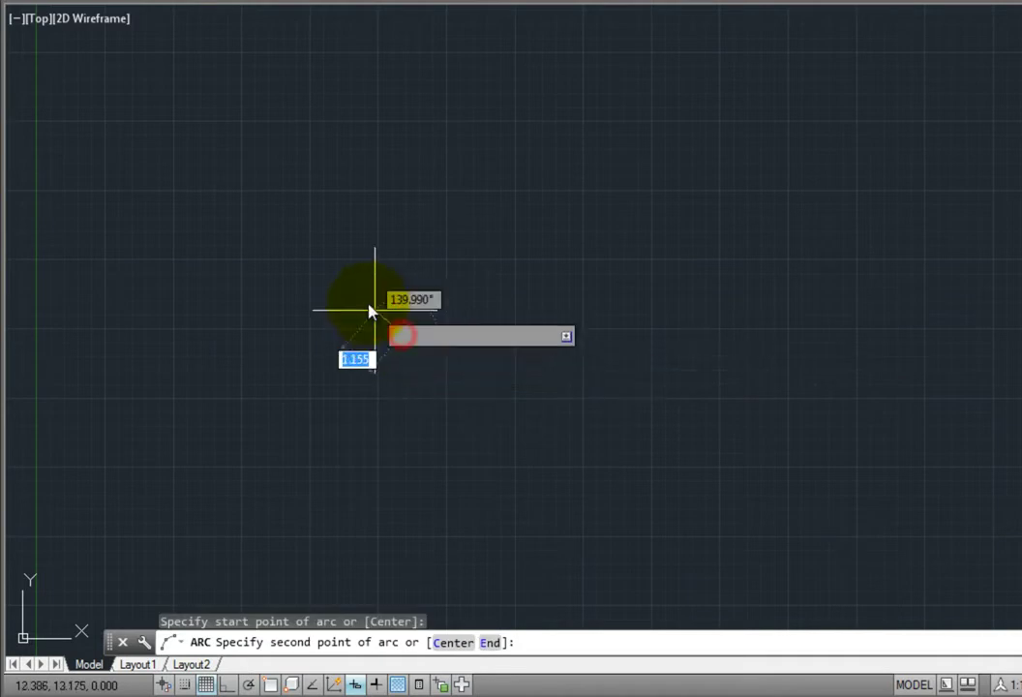
click(247, 204)
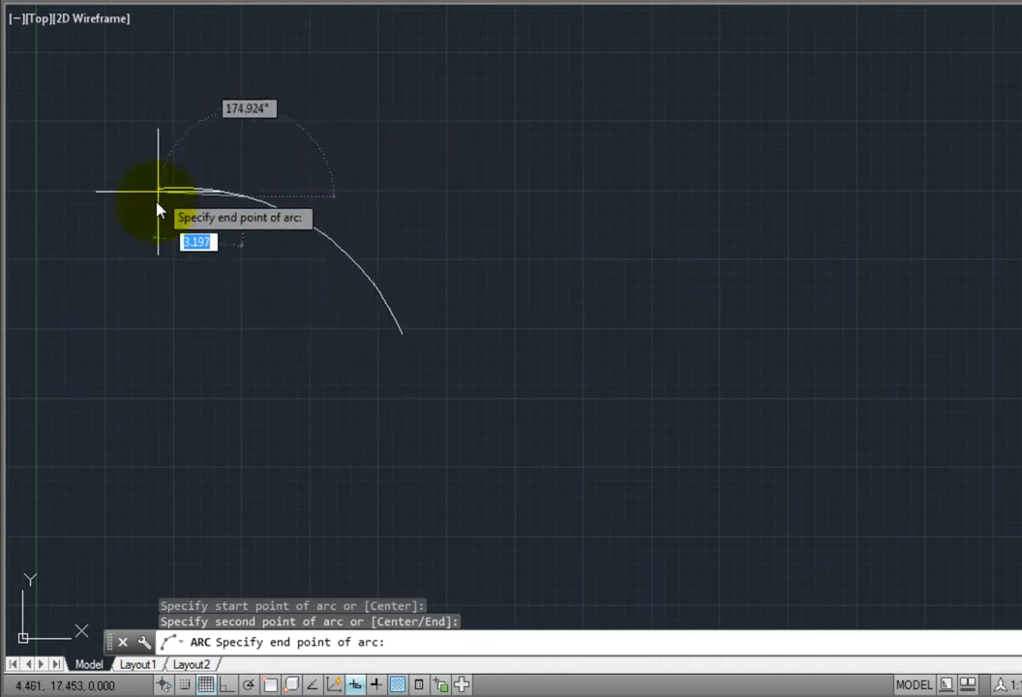
- Place the end point to finish the semicircular arc, then select and deselect it
click(162, 334)
click(377, 237)
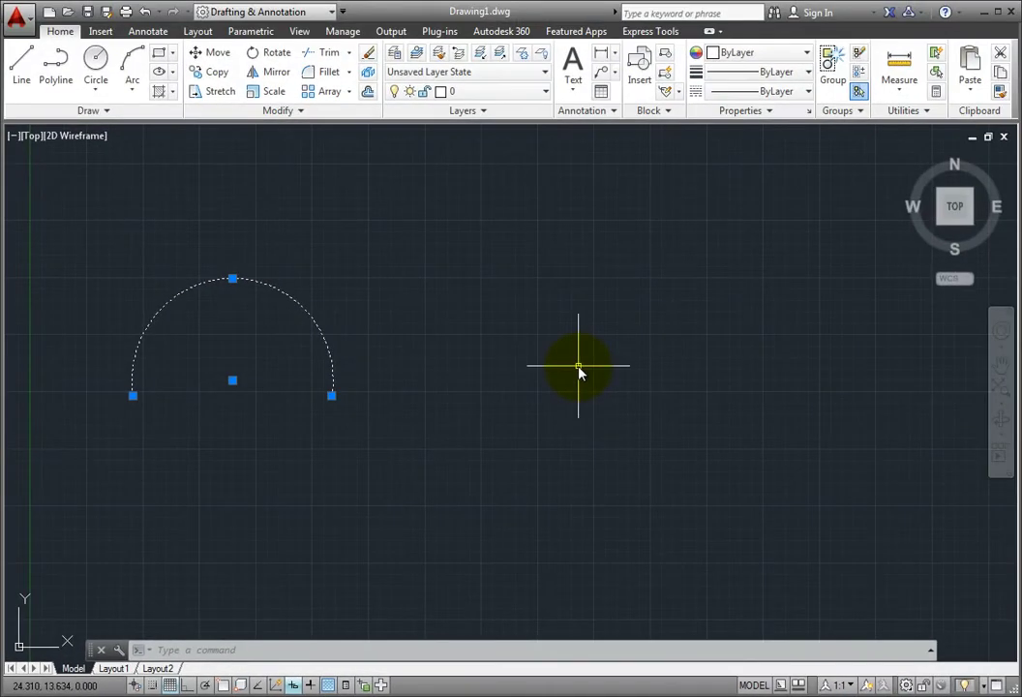
key(Escape)
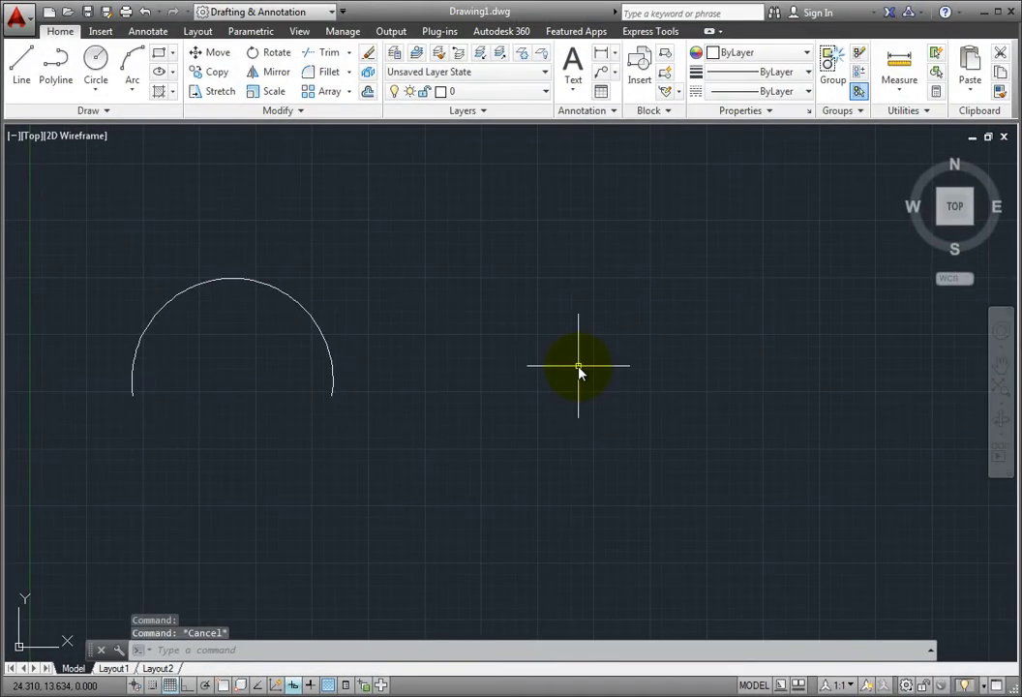
- Draw a Start, Center, Length arc curving down below the semicircle
click(135, 98)
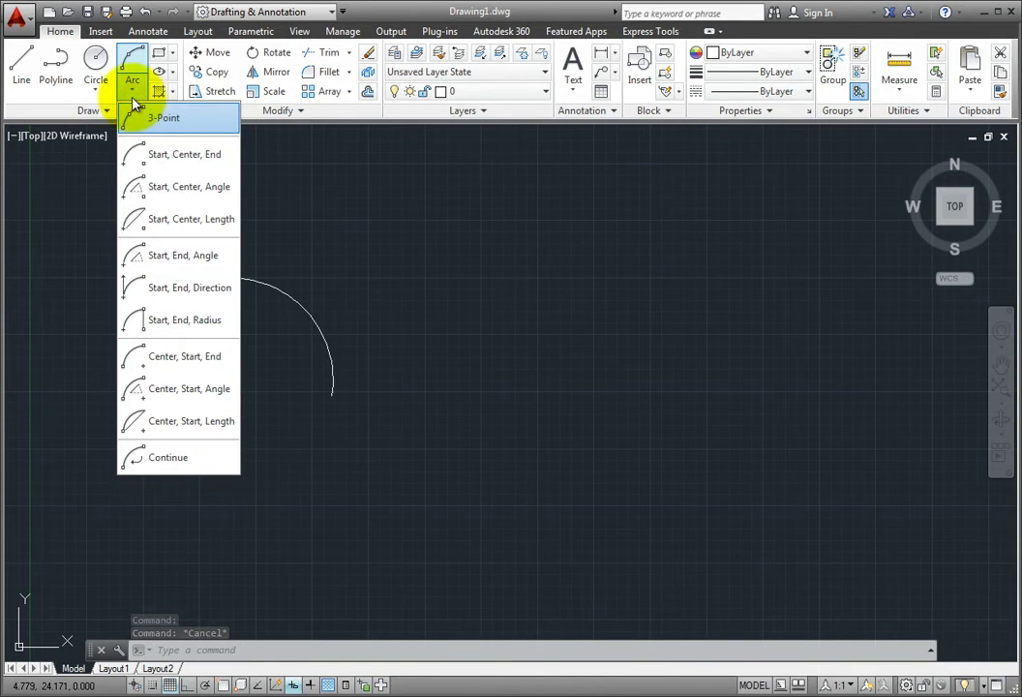
click(175, 222)
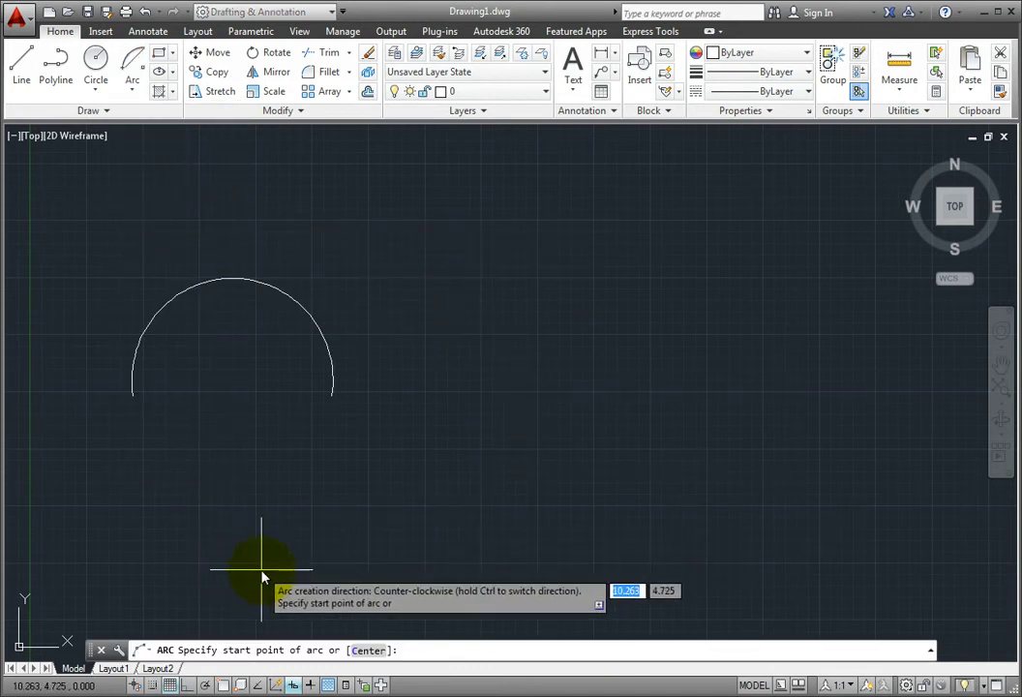
click(371, 562)
click(233, 554)
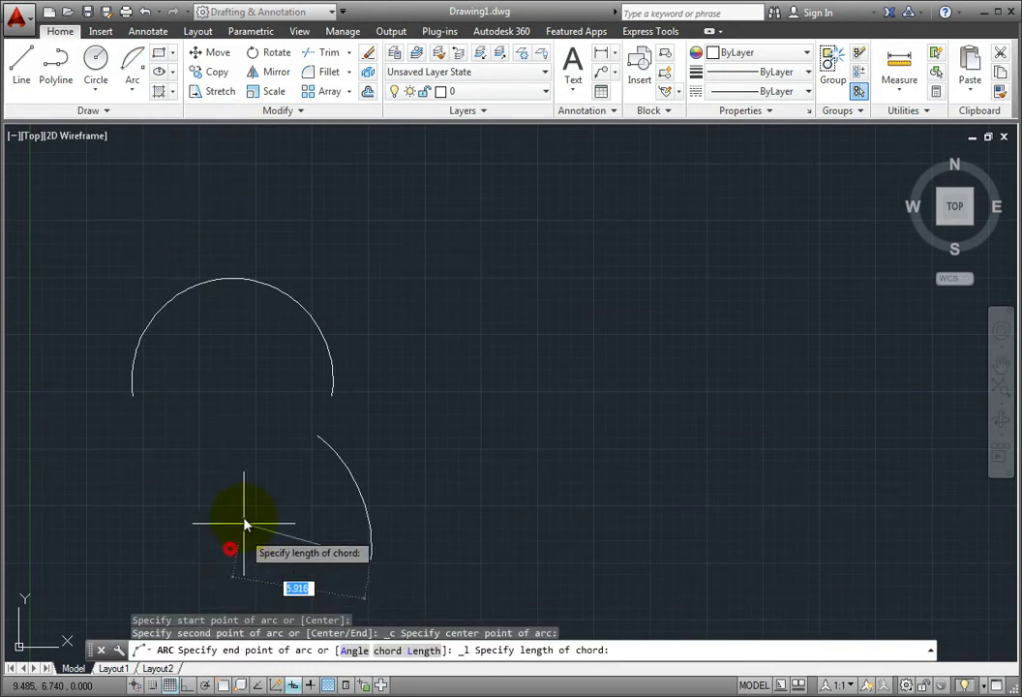
click(164, 488)
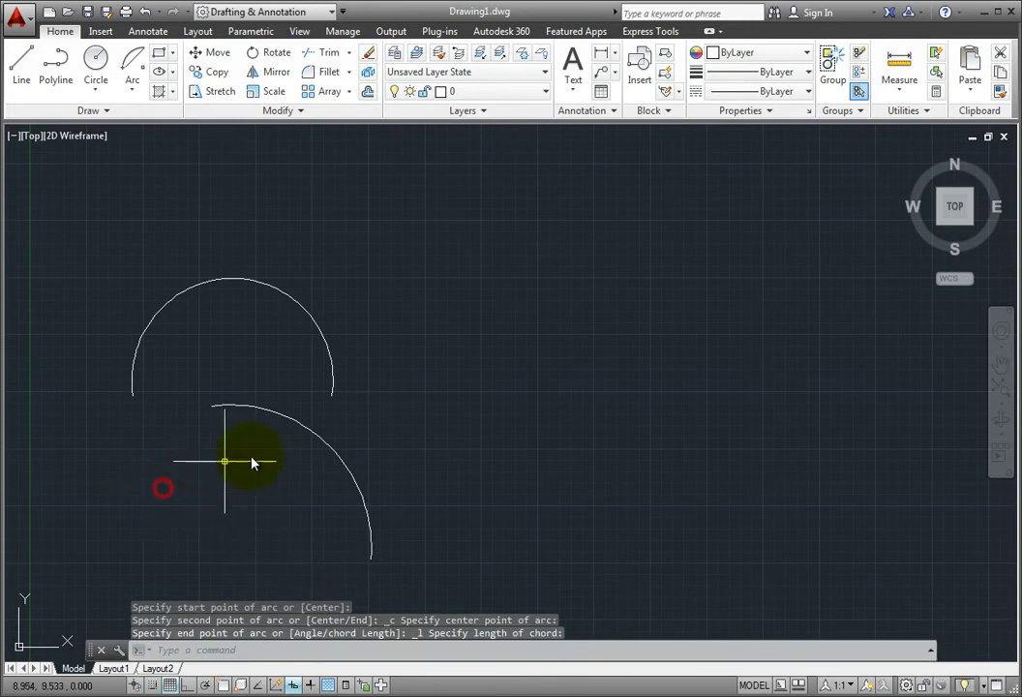
click(332, 454)
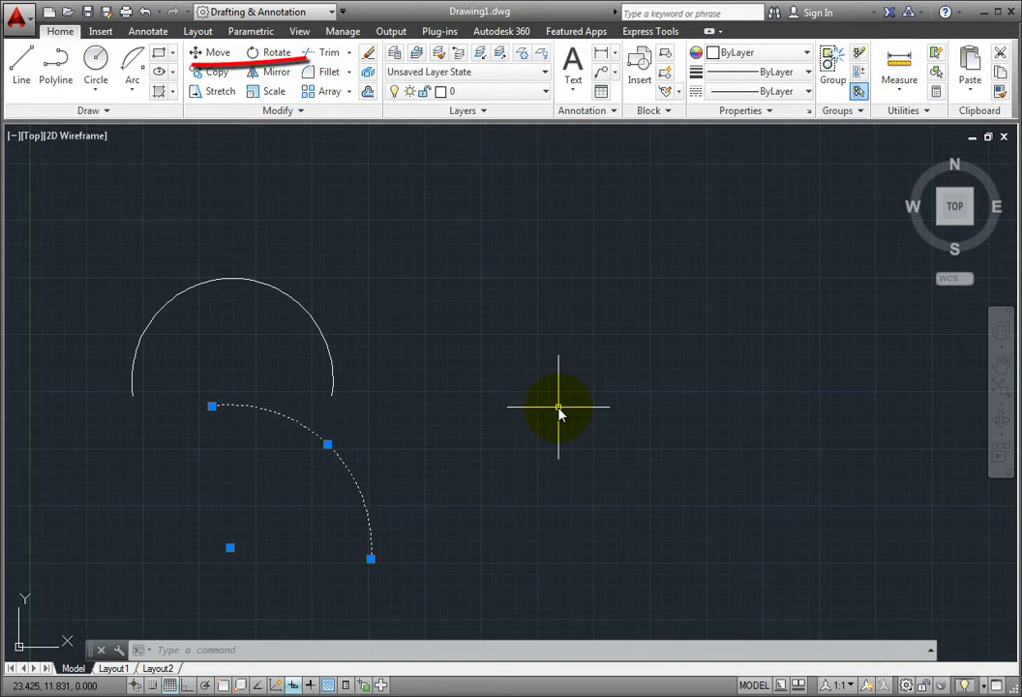
key(Escape)
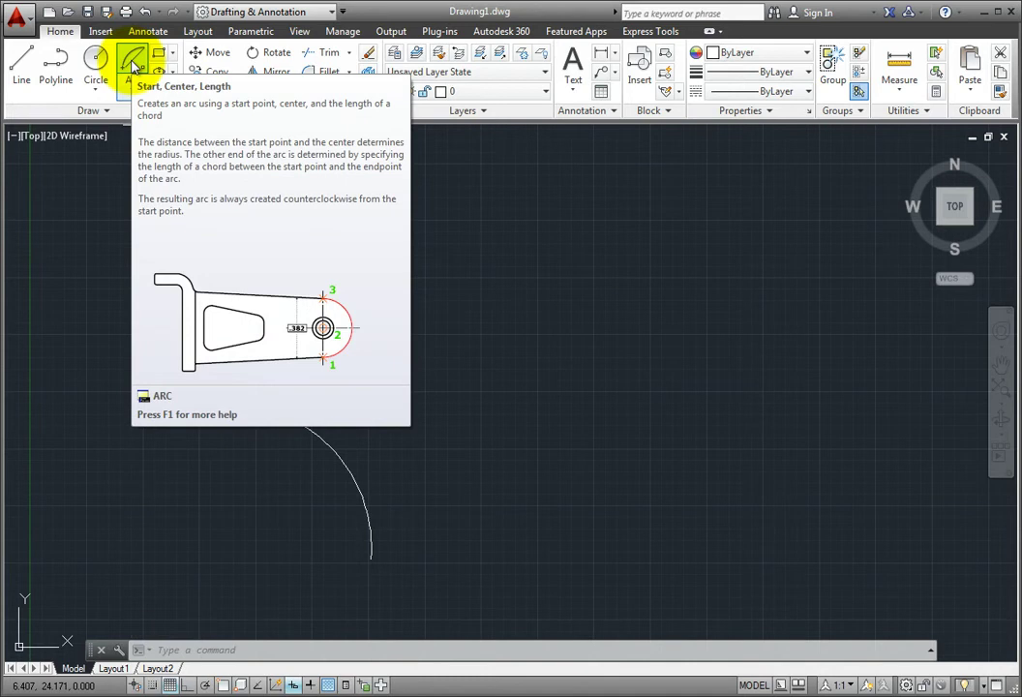
click(133, 64)
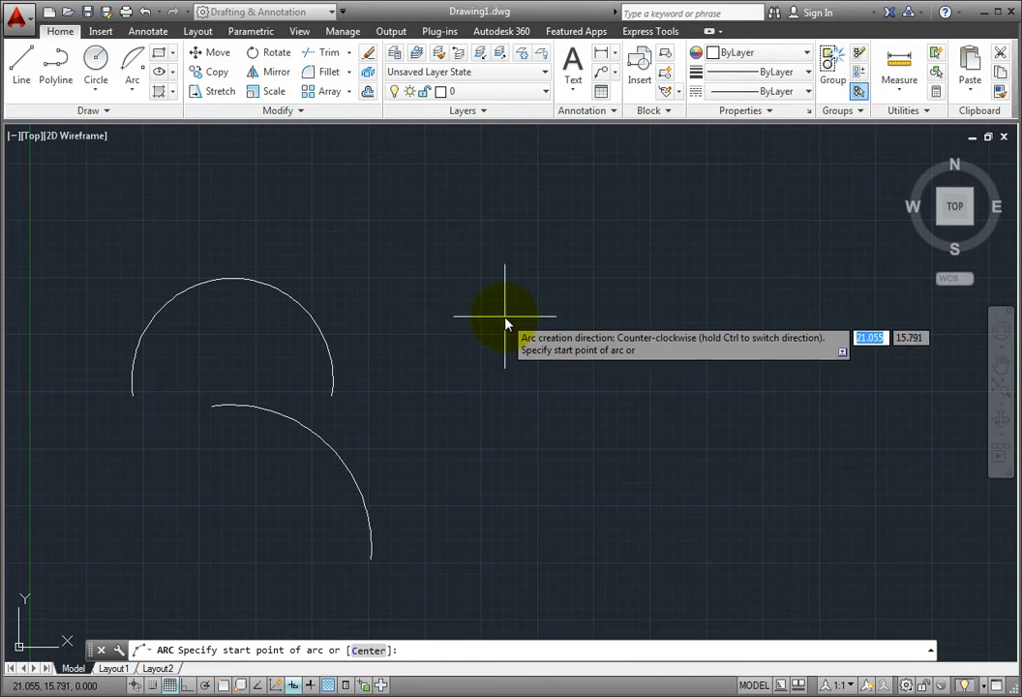
key(Escape)
key(space)
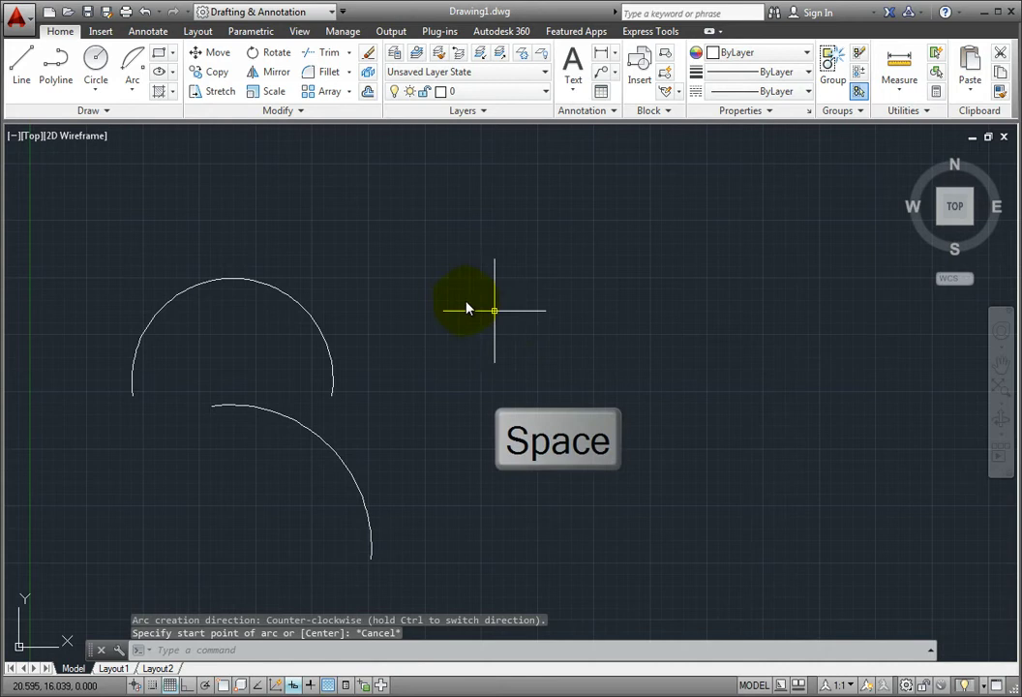
- Repeat ARC and draw a small three-point arch at the top centre
right_click(408, 283)
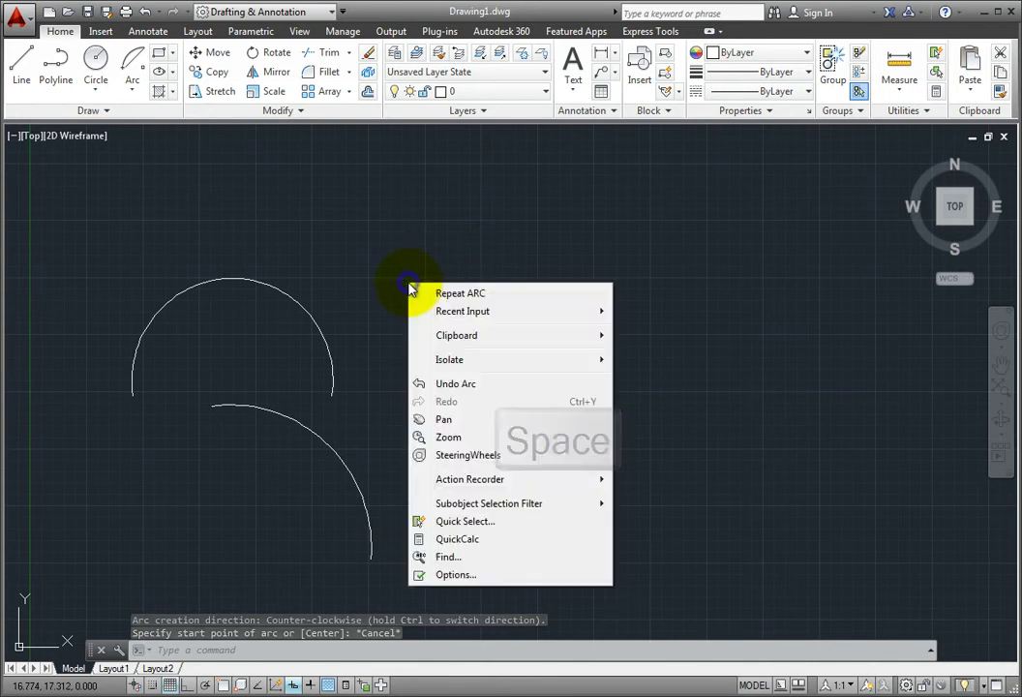
click(491, 295)
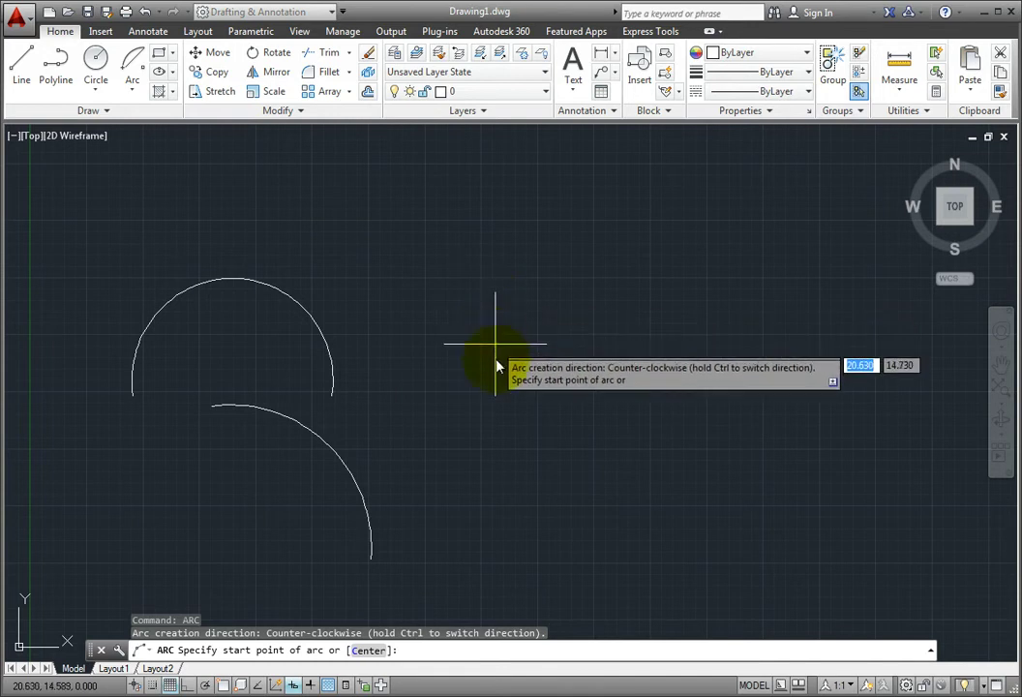
click(472, 259)
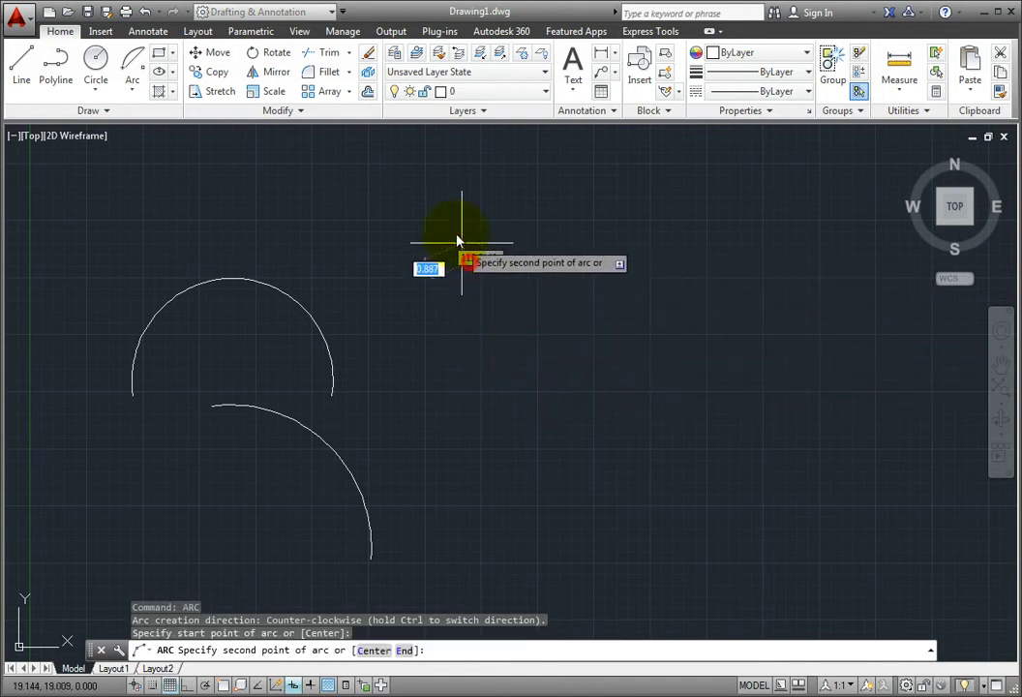
click(403, 195)
click(347, 251)
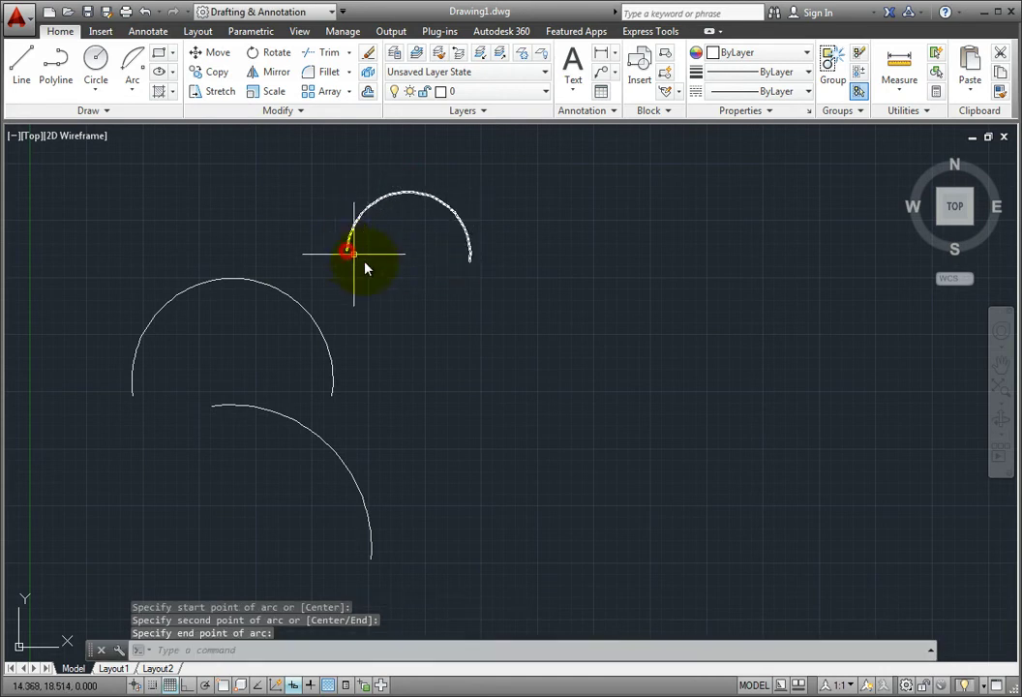
- Repeat the ARC command and switch it to the Center option
right_click(446, 338)
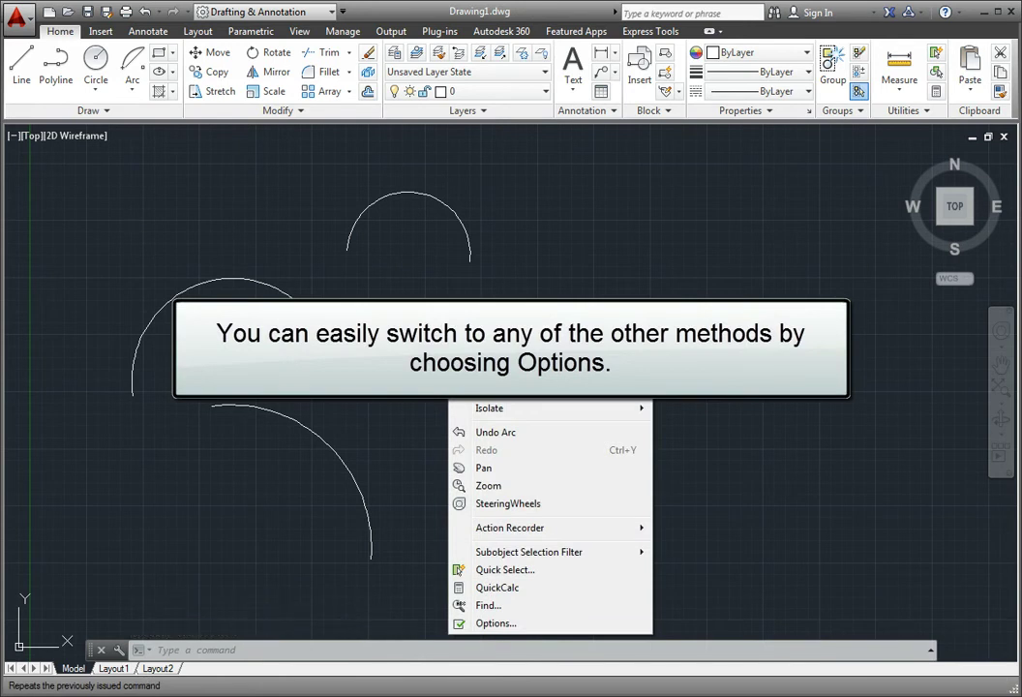
click(541, 345)
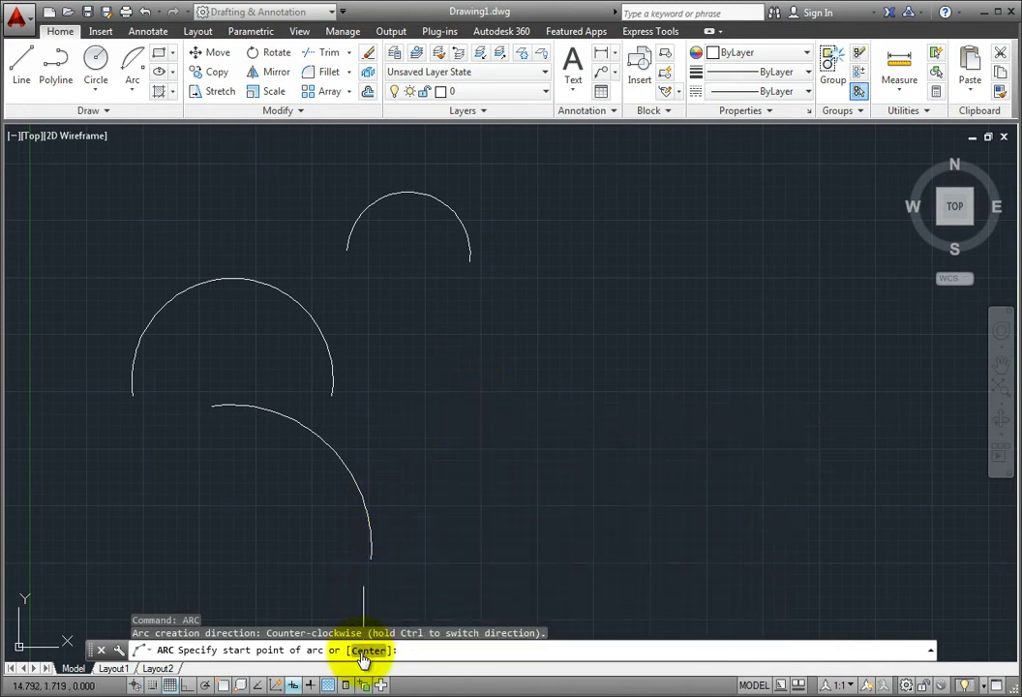
key(Down)
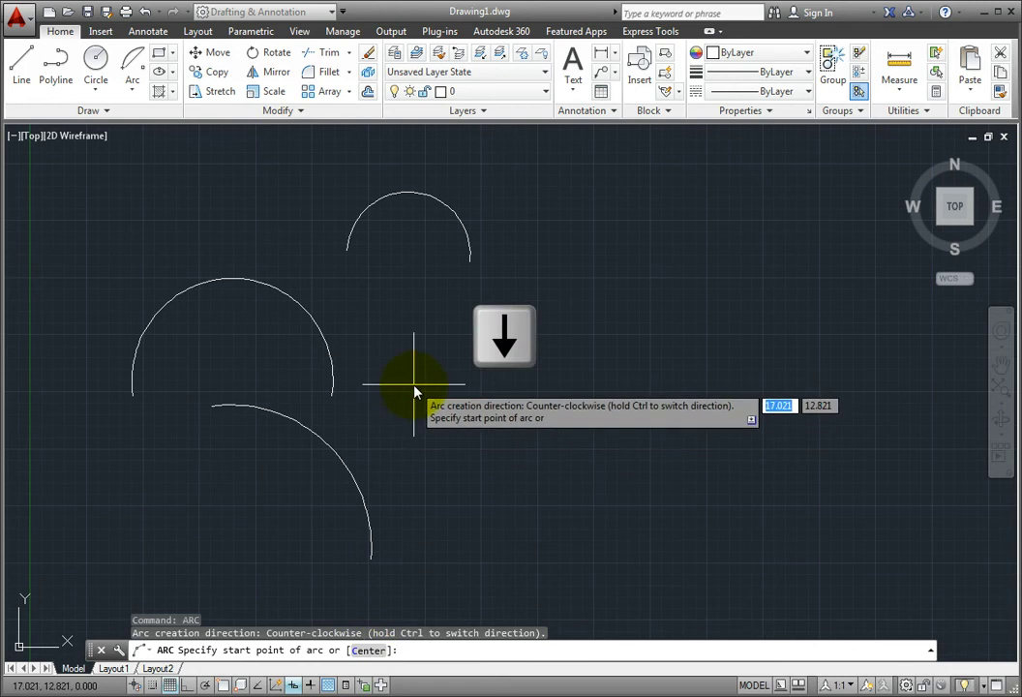
key(Down)
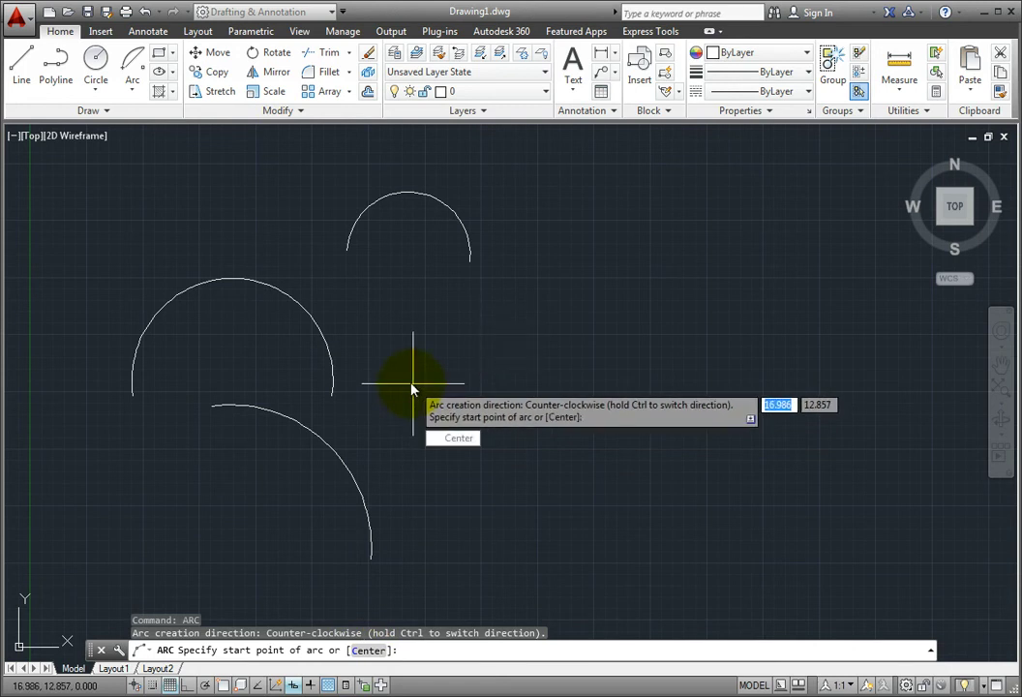
right_click(411, 389)
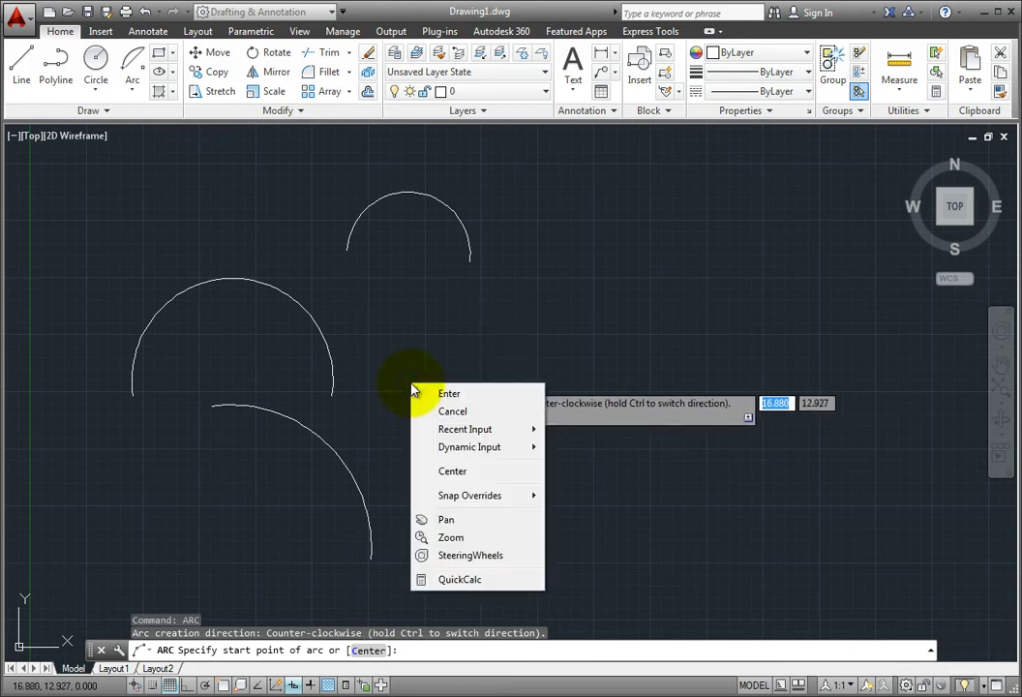
click(463, 473)
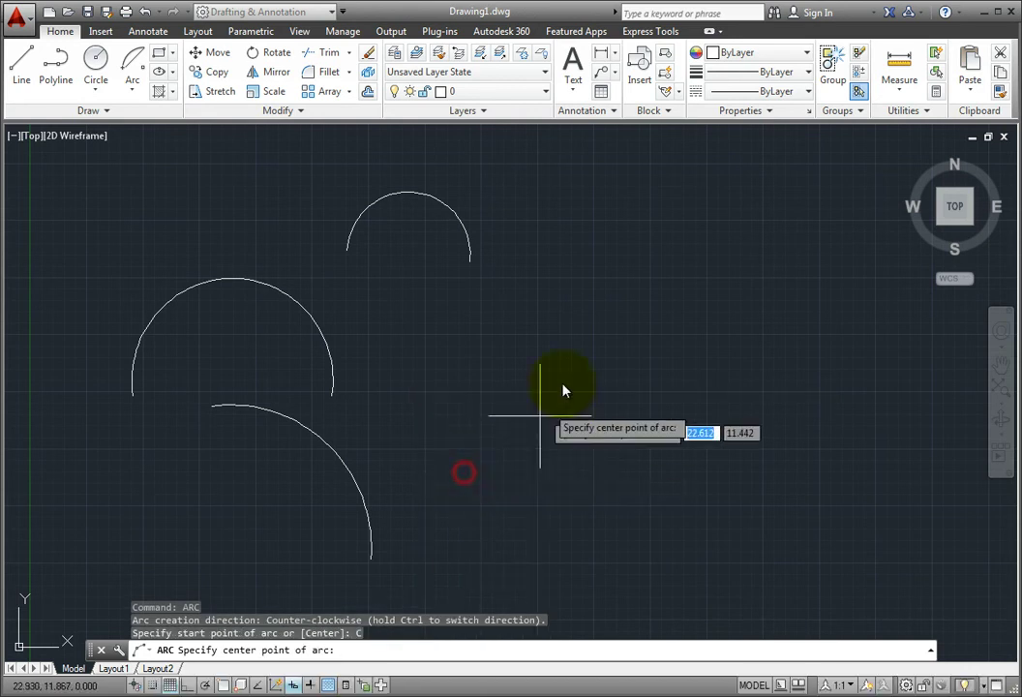
- Place the fourth arc's centre and start point at the upper right
click(667, 273)
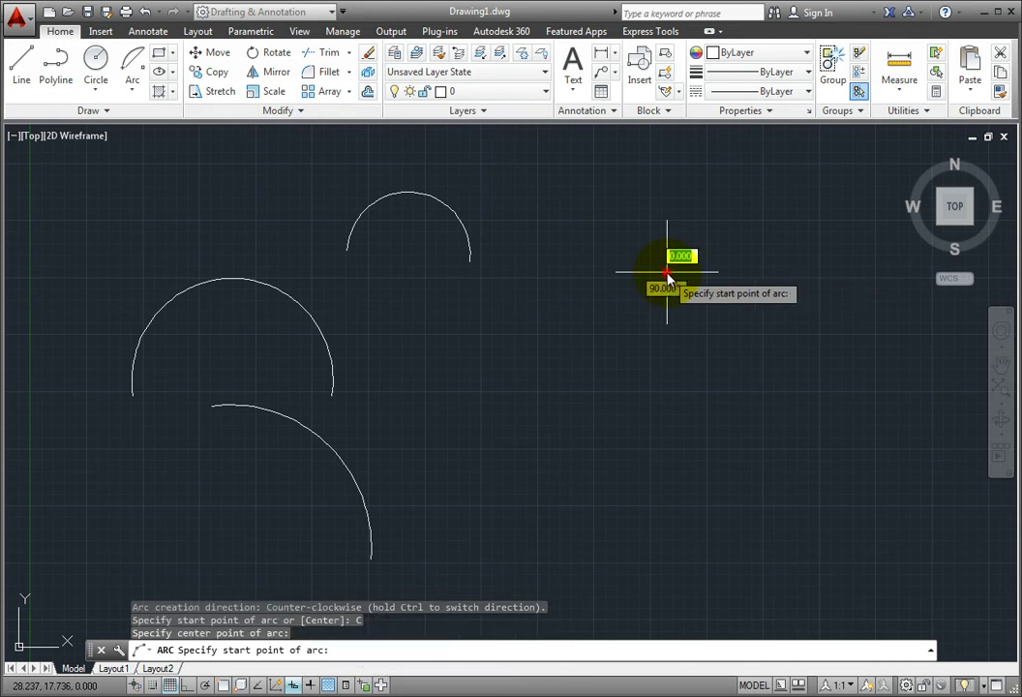
click(781, 255)
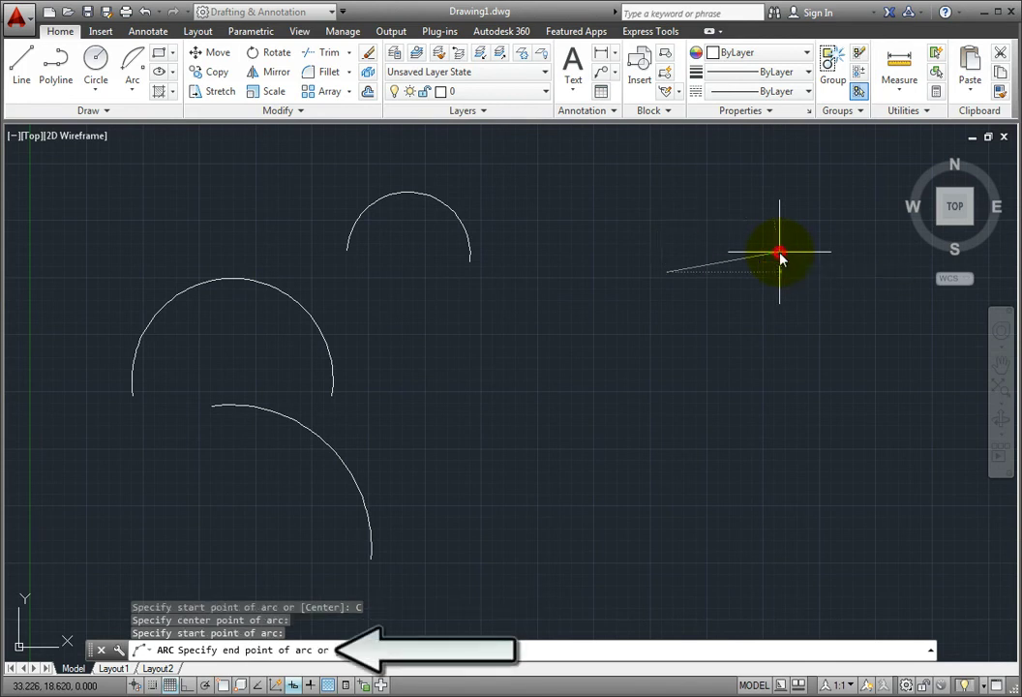
right_click(599, 247)
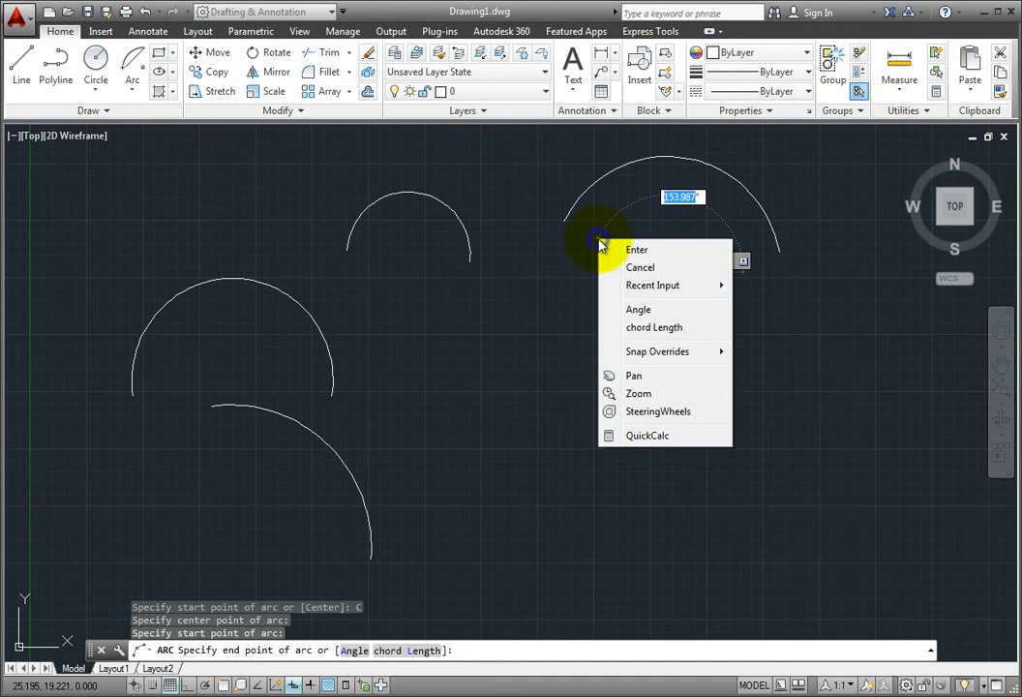
- Finish the fourth arc with a -90° included angle
click(639, 307)
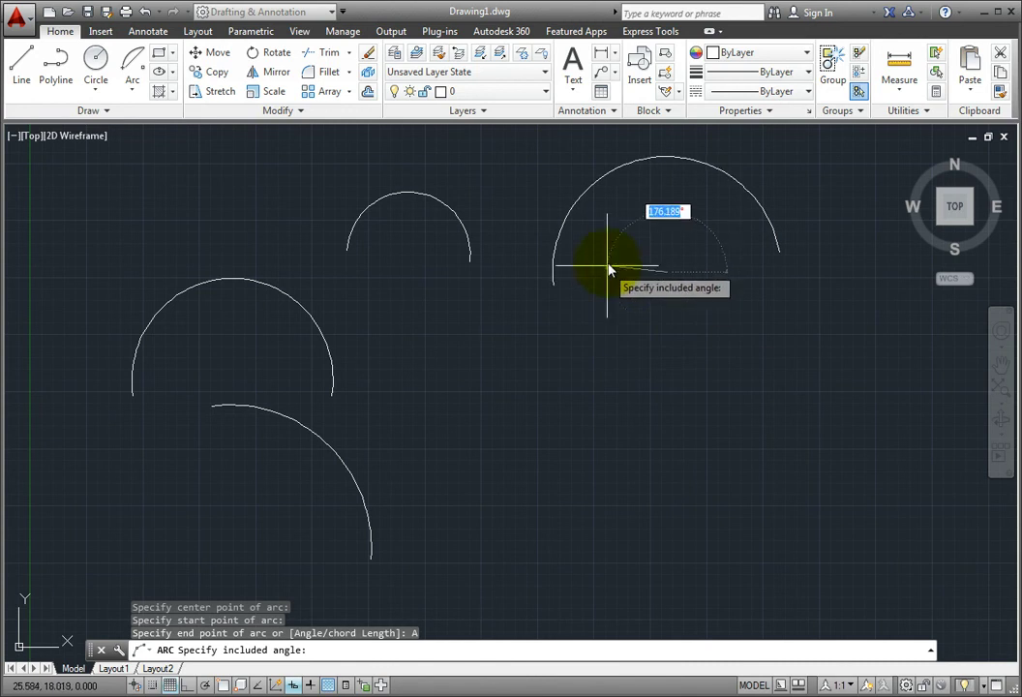
key(ctrl)
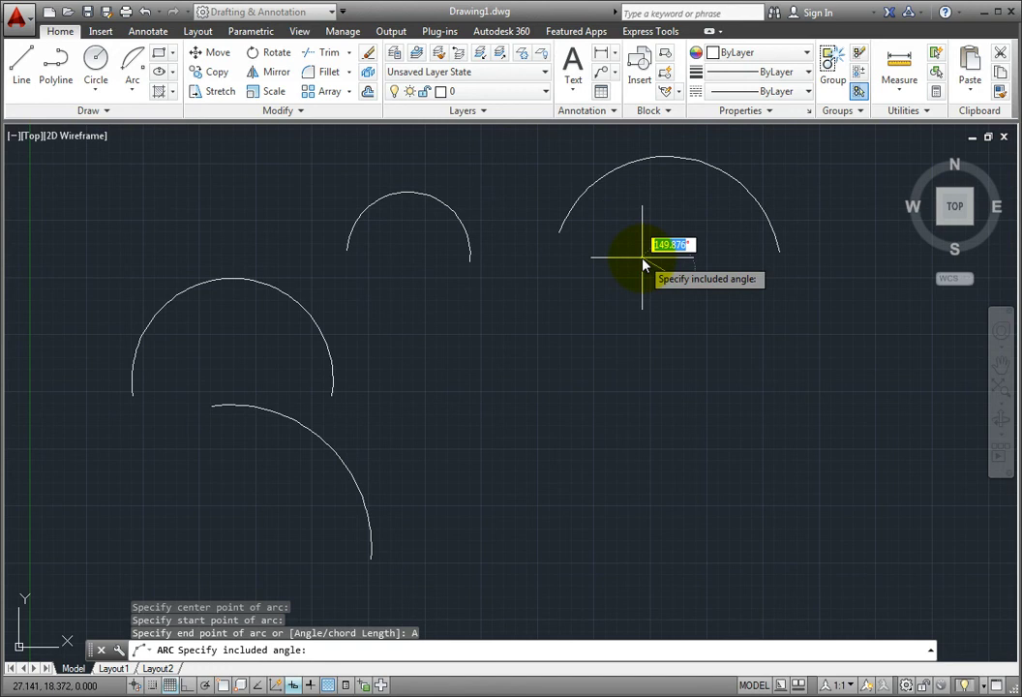
text(-90)
key(Return)
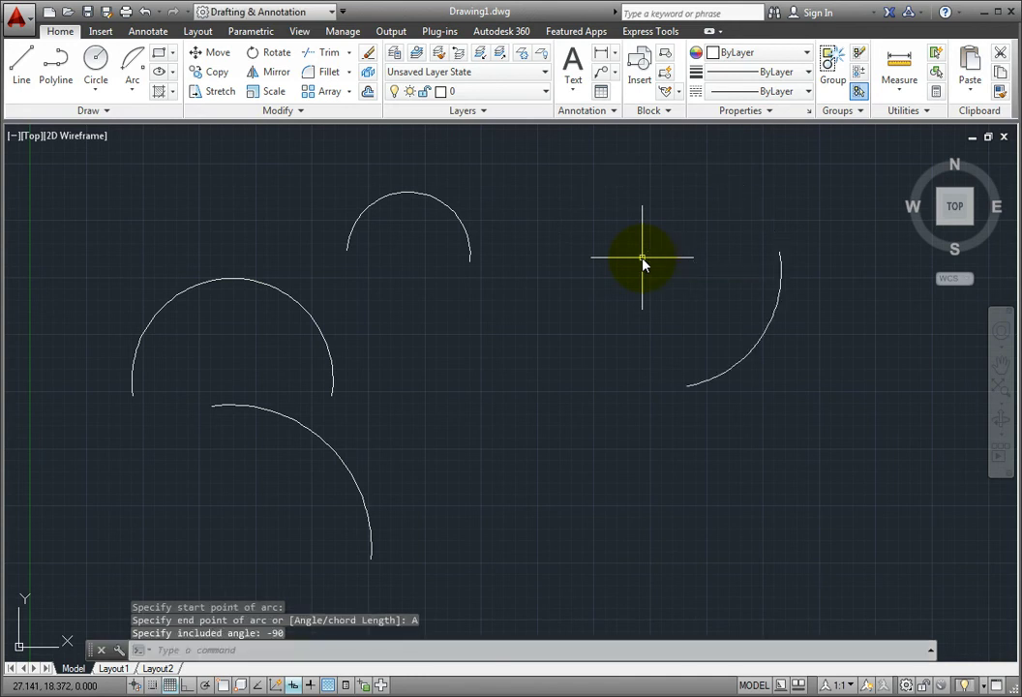